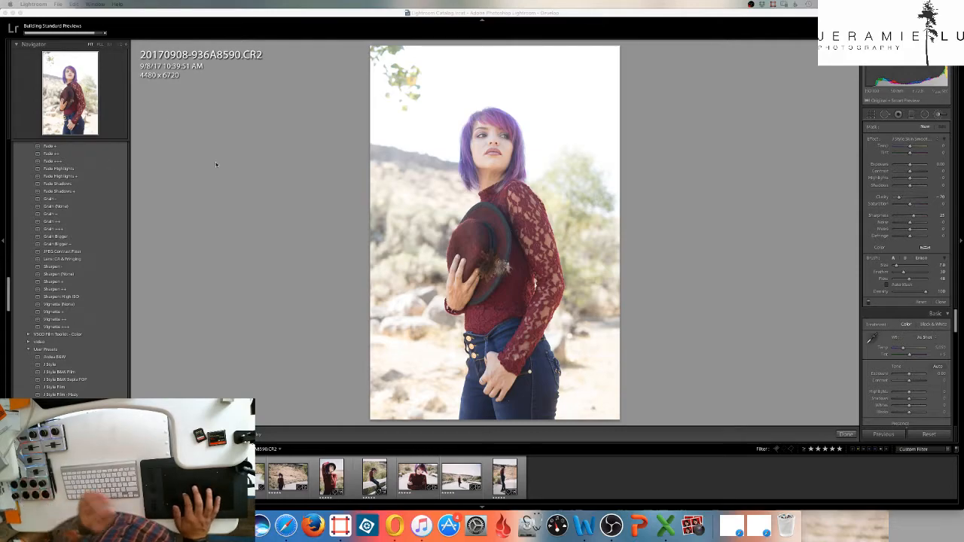
Show the exposure info overlay and apply the C - 400H +++ preset from the VSCO Film Push & Pull - Canon group.
left_click(208, 80)
key("i")
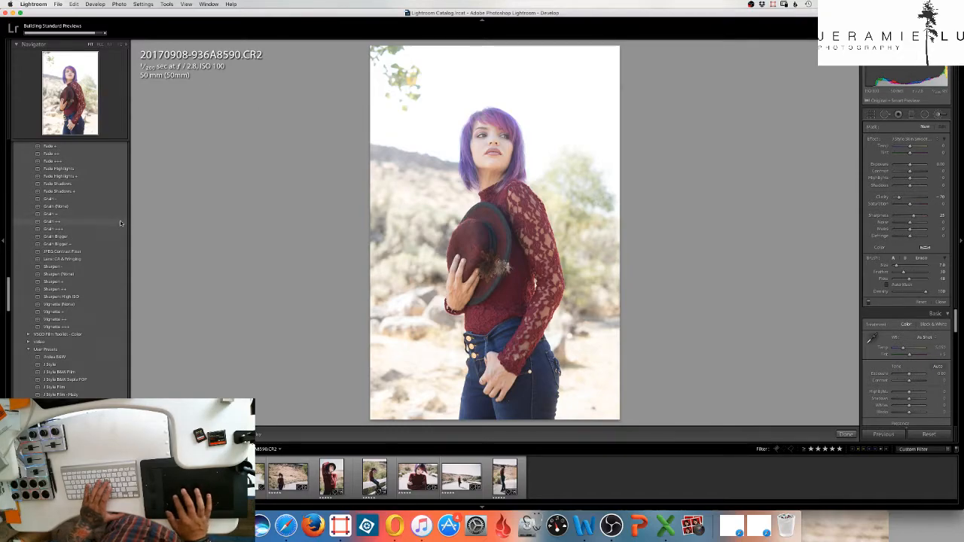
scroll(68, 331, "up", 10)
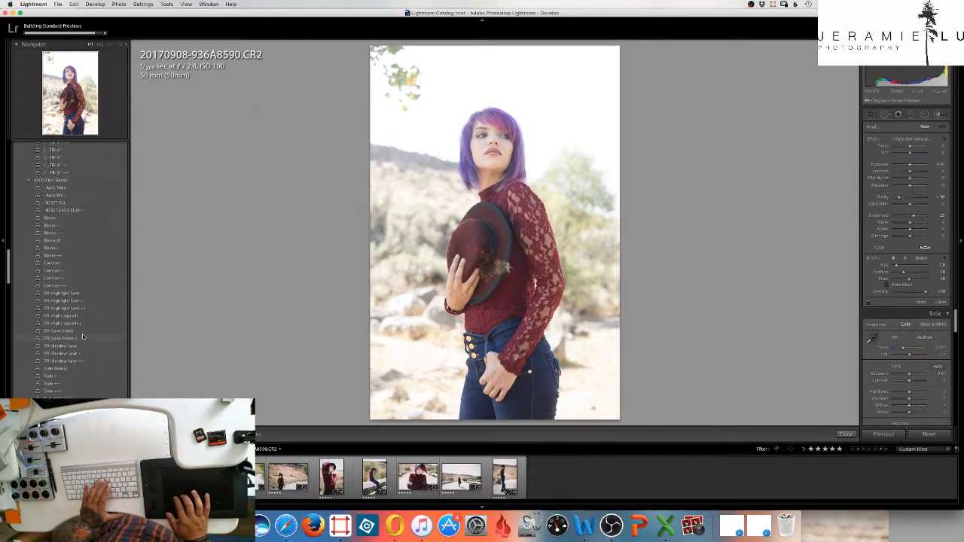
scroll(83, 336, "up", 3)
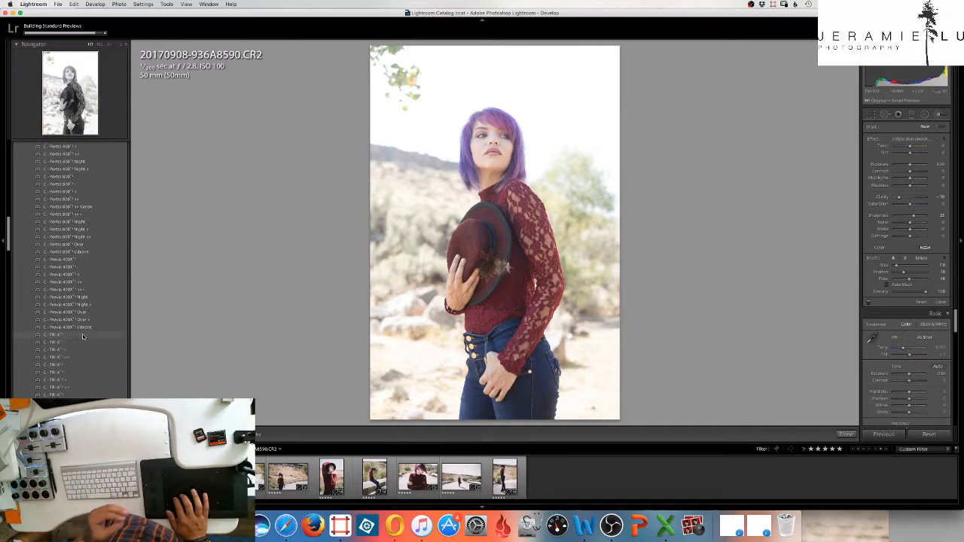
scroll(83, 336, "up", 2)
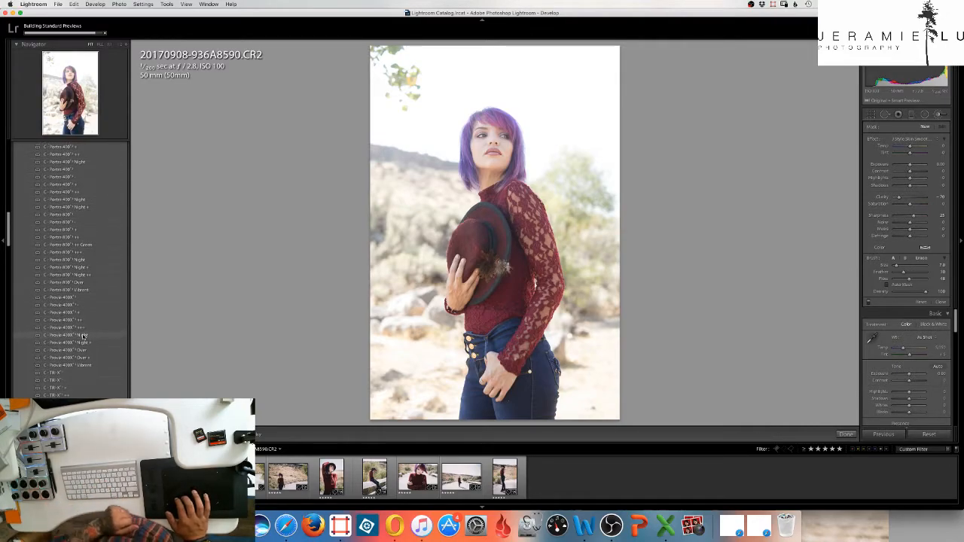
scroll(83, 336, "up", 8)
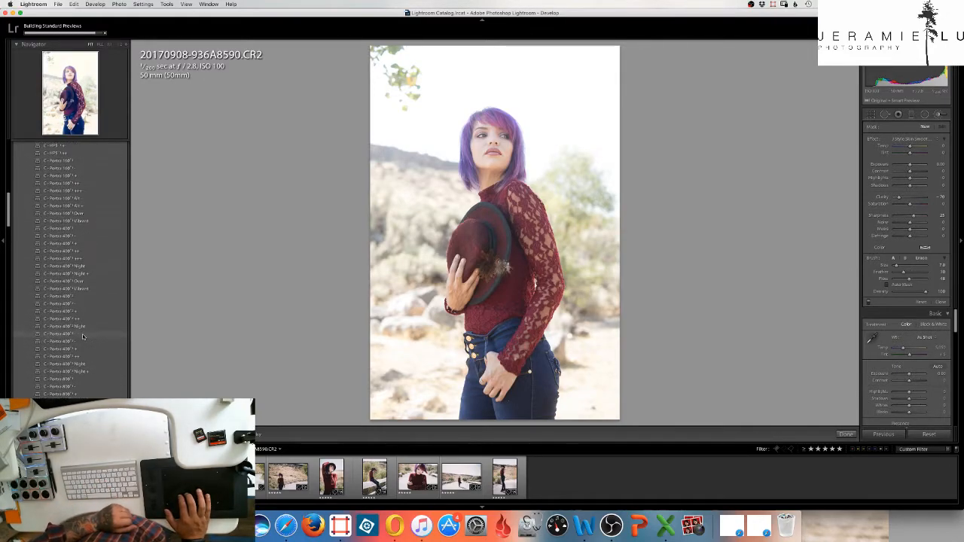
scroll(83, 336, "up", 6)
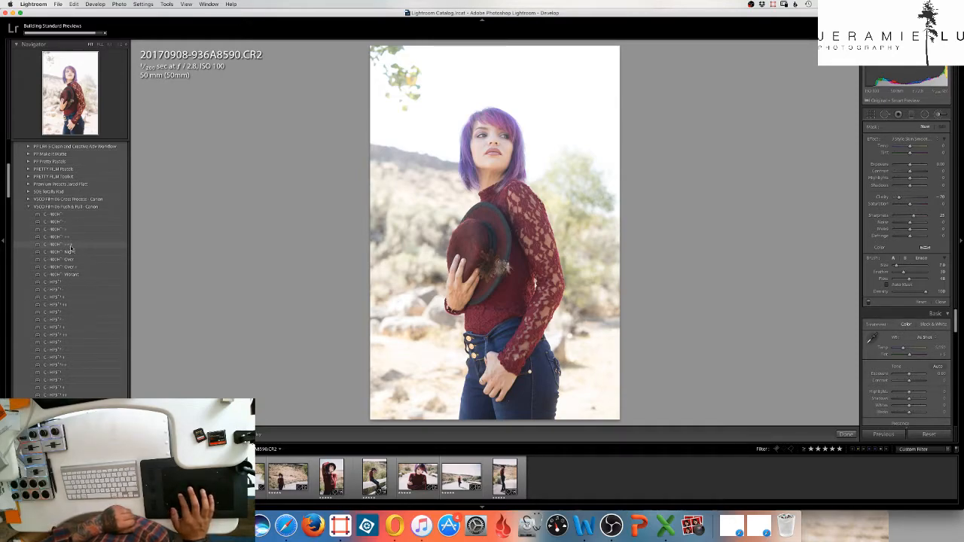
left_click(71, 245)
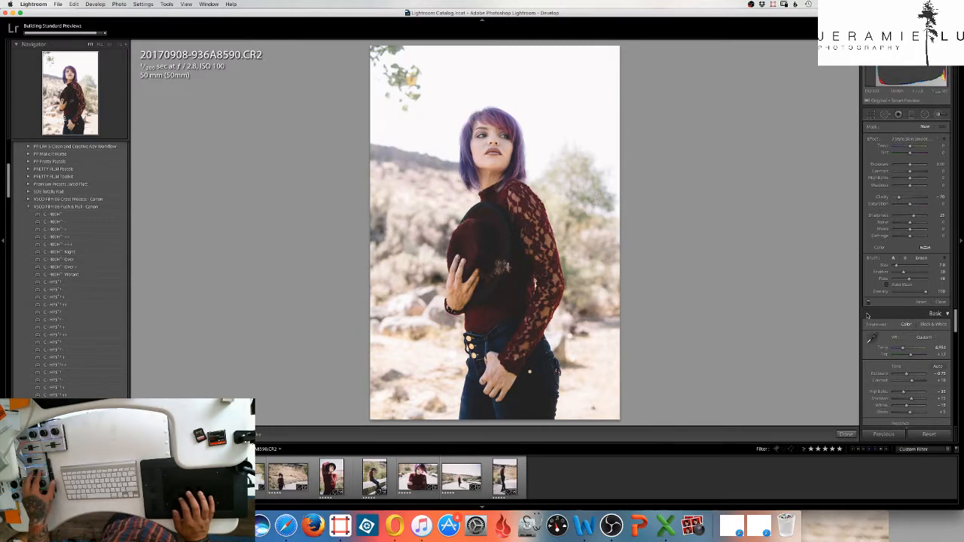
Raise the photo's Clarity slightly in the basic adjustments.
scroll(867, 316, "down", 10)
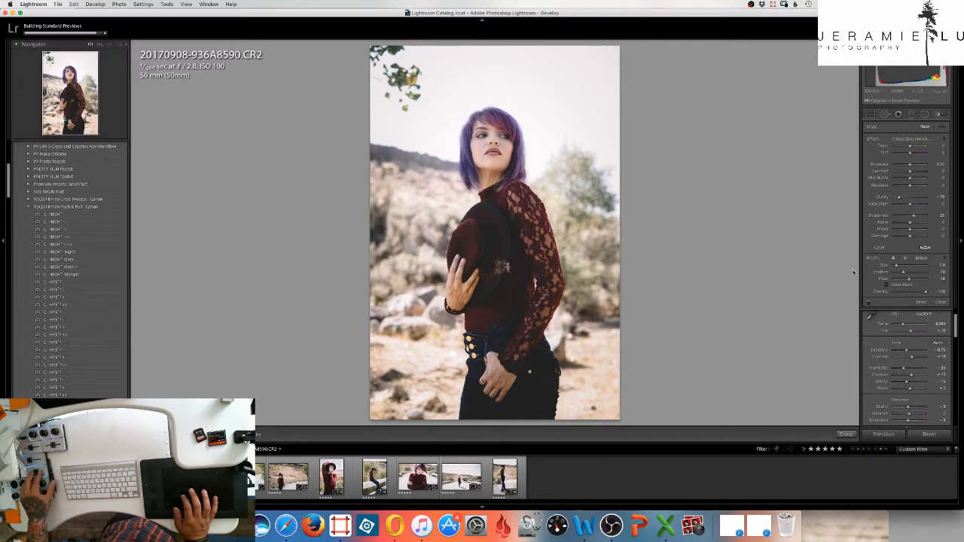
left_click_drag(908, 407, 909, 408)
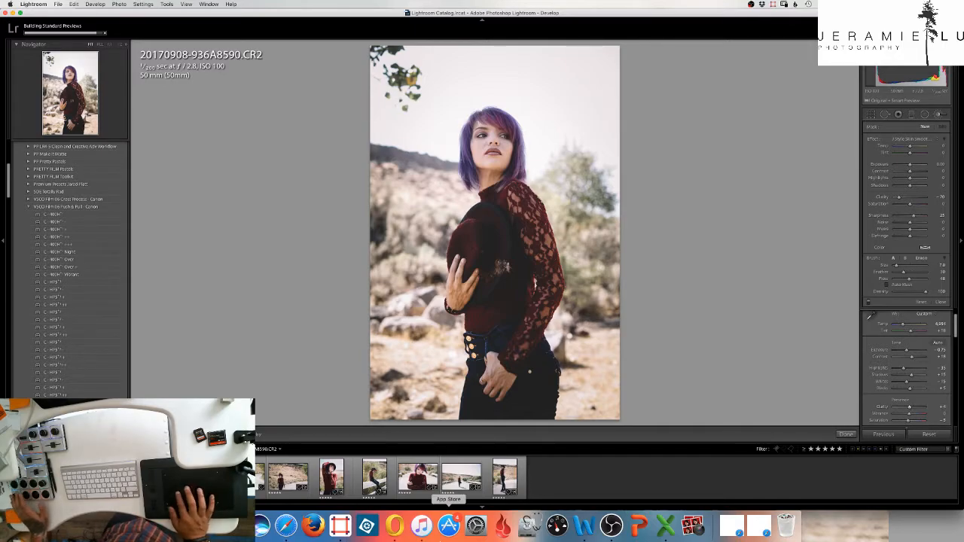
Switch to PaletteApp 2 to view the controller layout of the JLP LR 6 profile, and return to Lightroom.
left_click(340, 526)
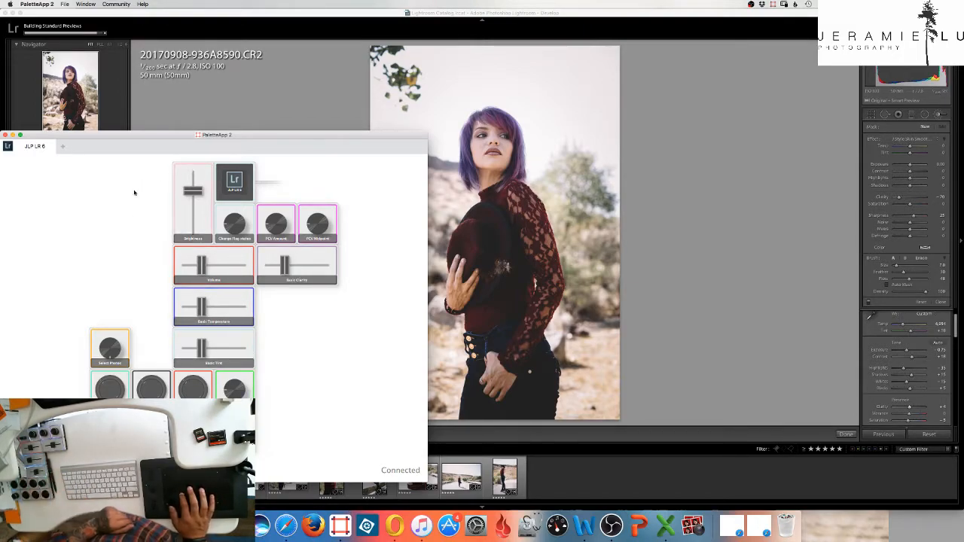
left_click(13, 136)
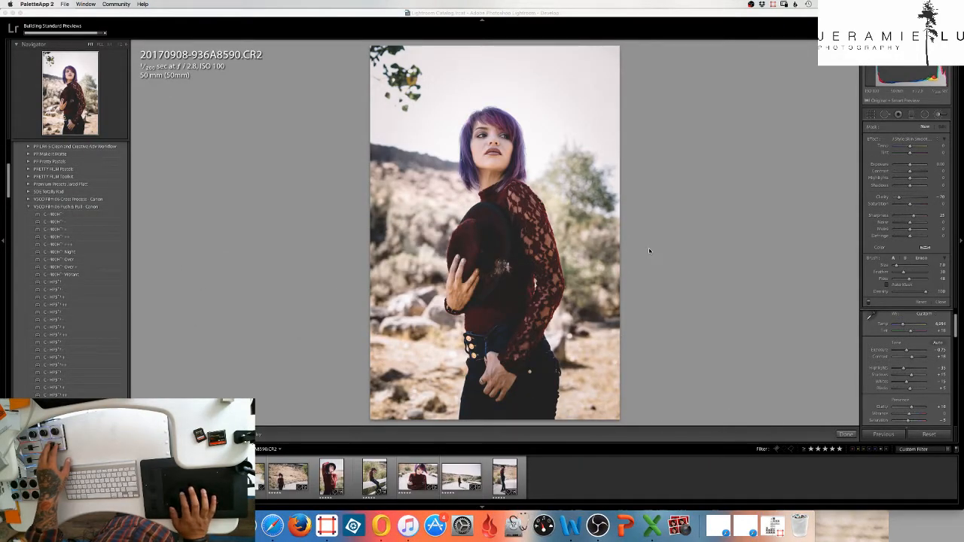
left_click(662, 251)
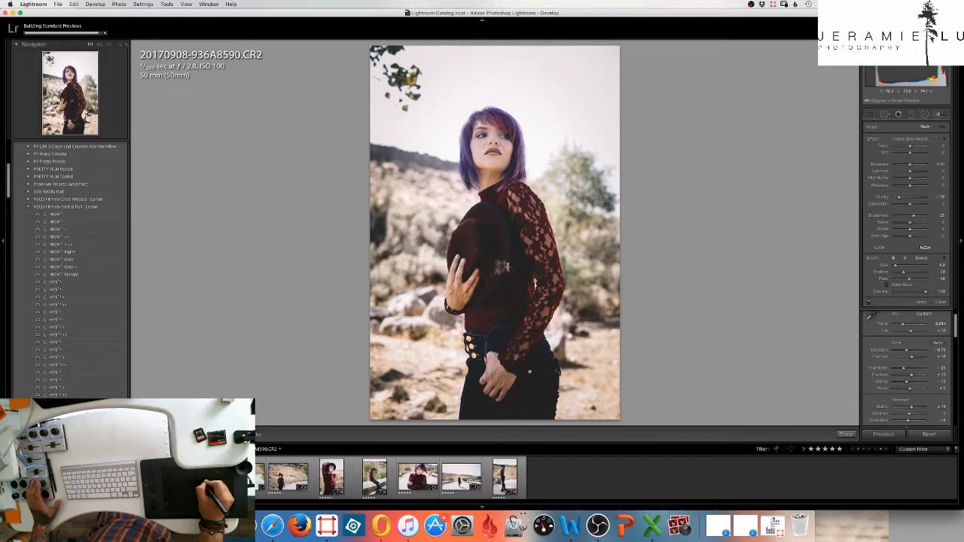
Paint the J Style Skin Smoothing brush over the forehead, cheeks and chin, and weaken its negative Clarity.
left_click_drag(480, 142, 476, 121)
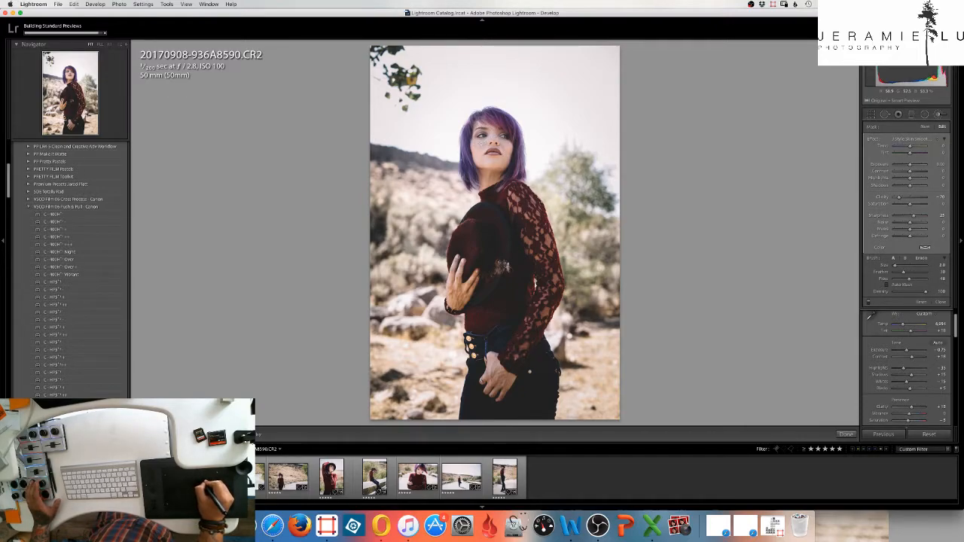
left_click_drag(492, 163, 500, 177)
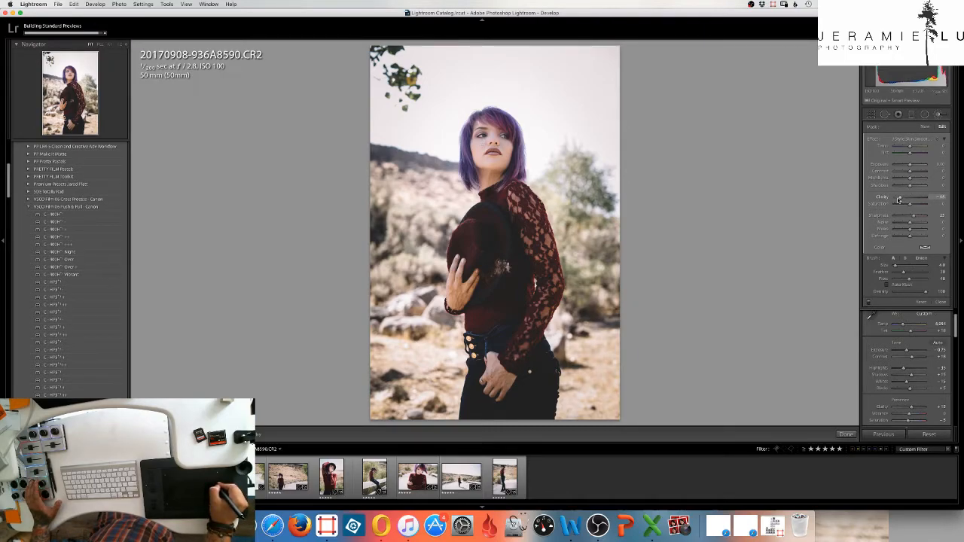
left_click_drag(902, 198, 900, 199)
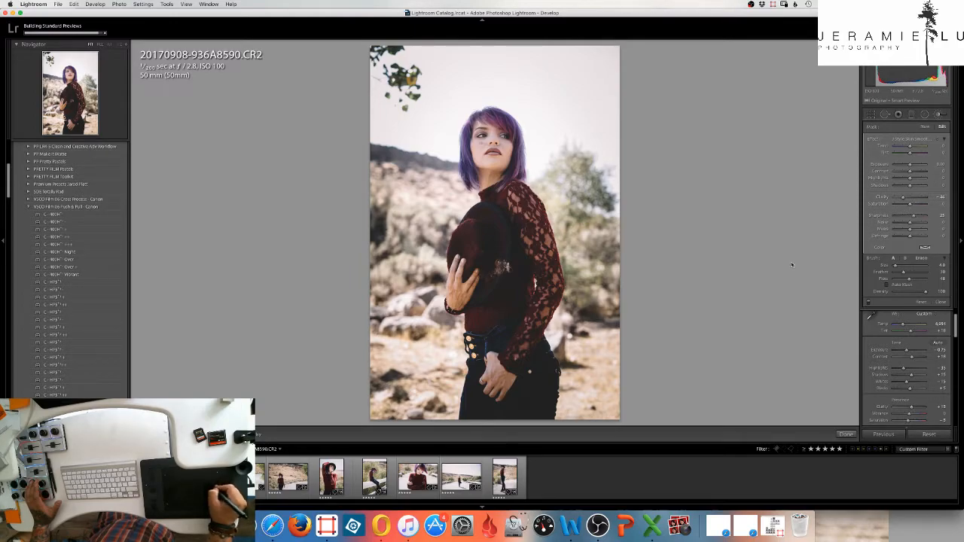
Compare the edited portrait with its before version several times.
key("backslash")
key("backslash")
key("backslash")
key("backslash")
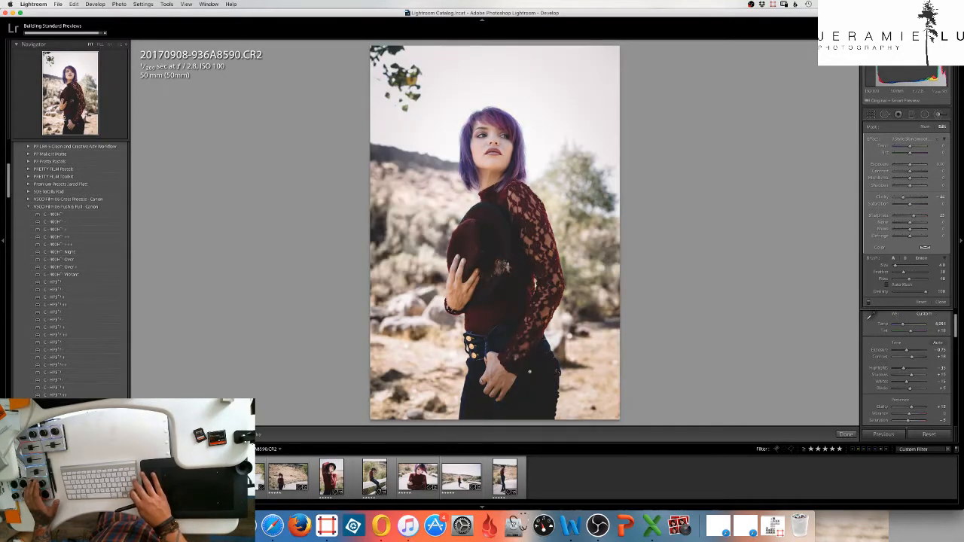
key("backslash")
key("backslash")
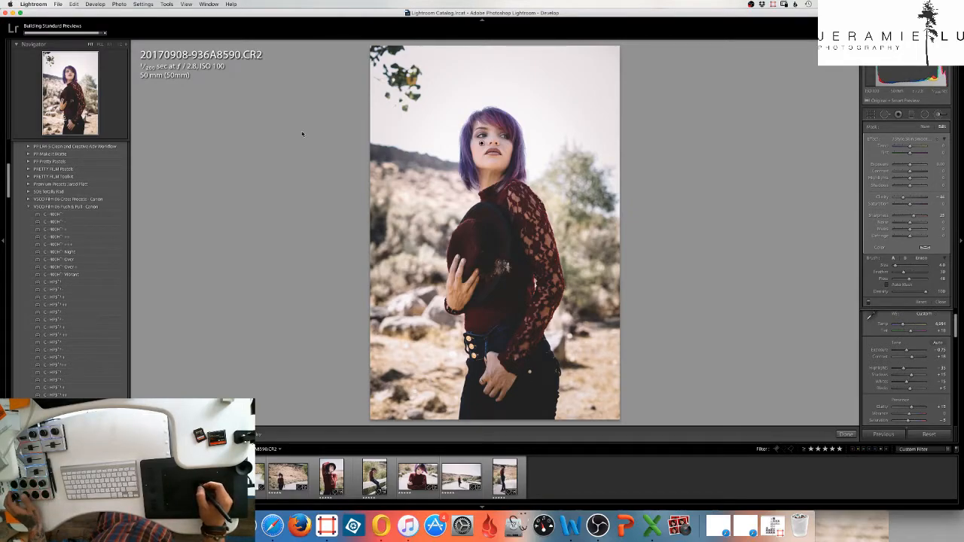
Add a new Dodge brush adjustment with exposure 0.50 and paint it over the dark hair, hat and top.
left_click(925, 127)
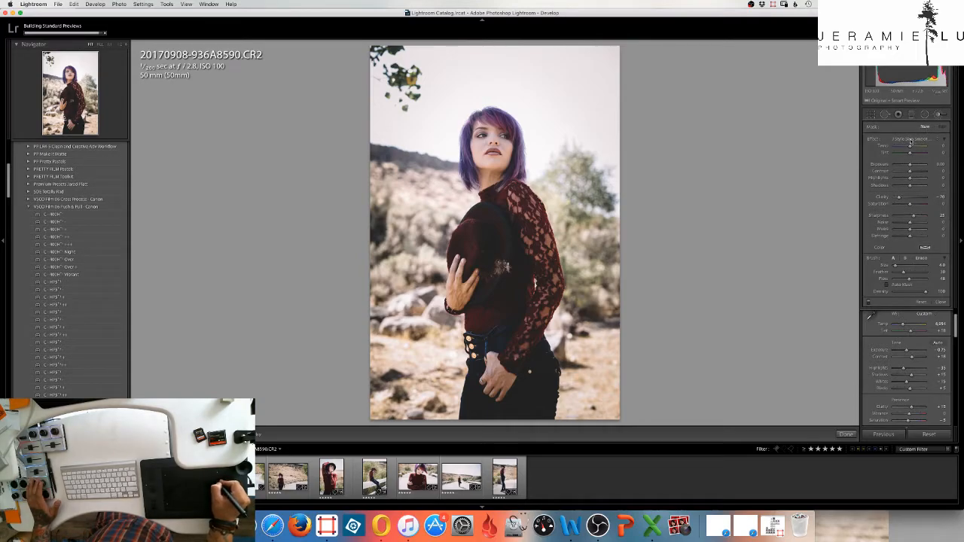
left_click(910, 142)
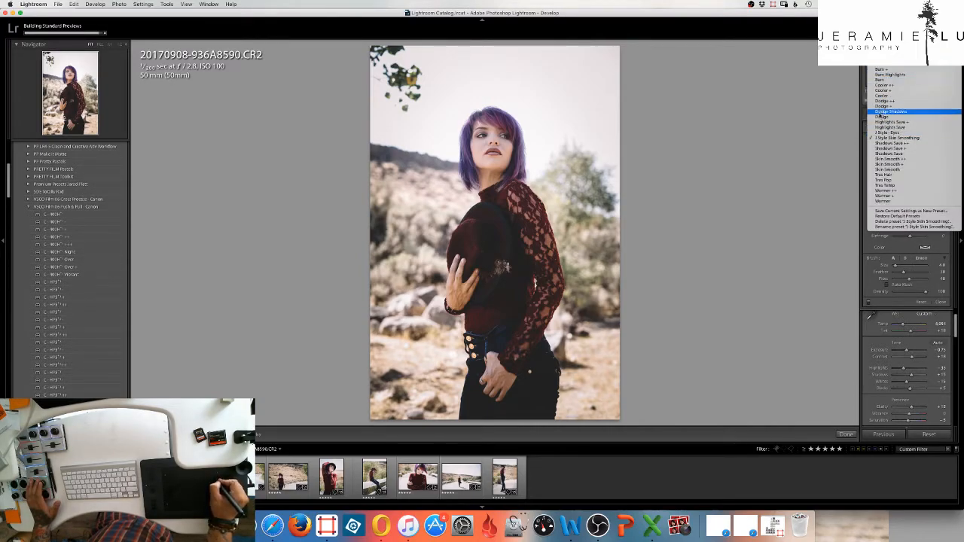
left_click(881, 116)
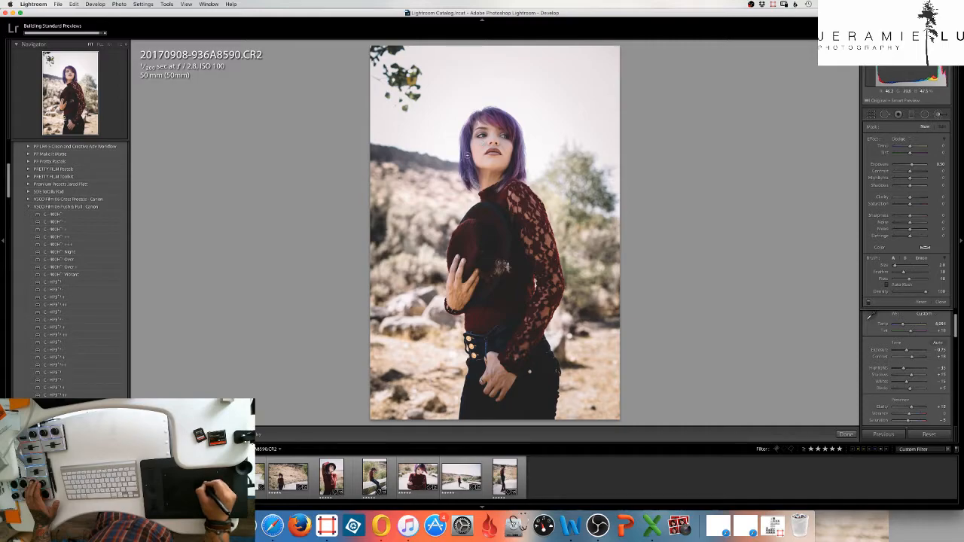
left_click_drag(466, 153, 466, 160)
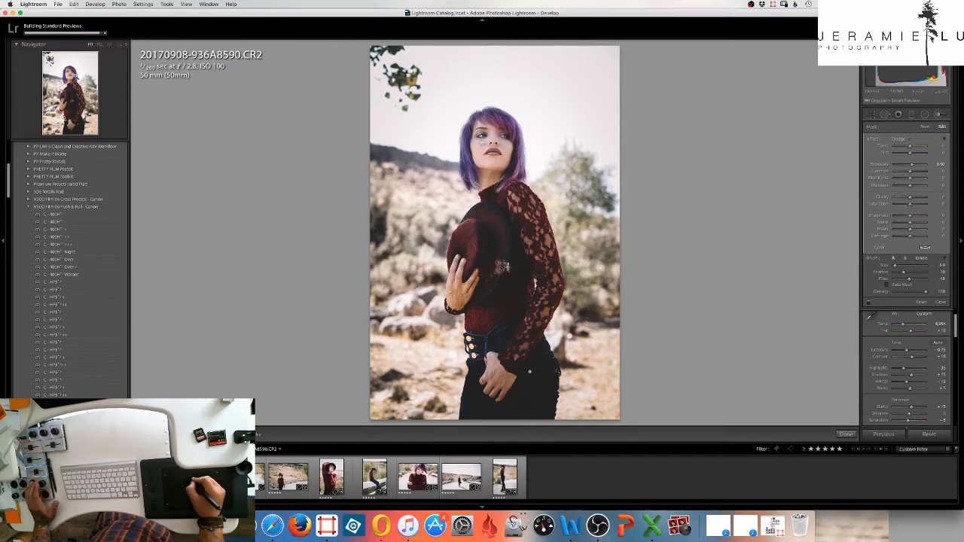
key("z")
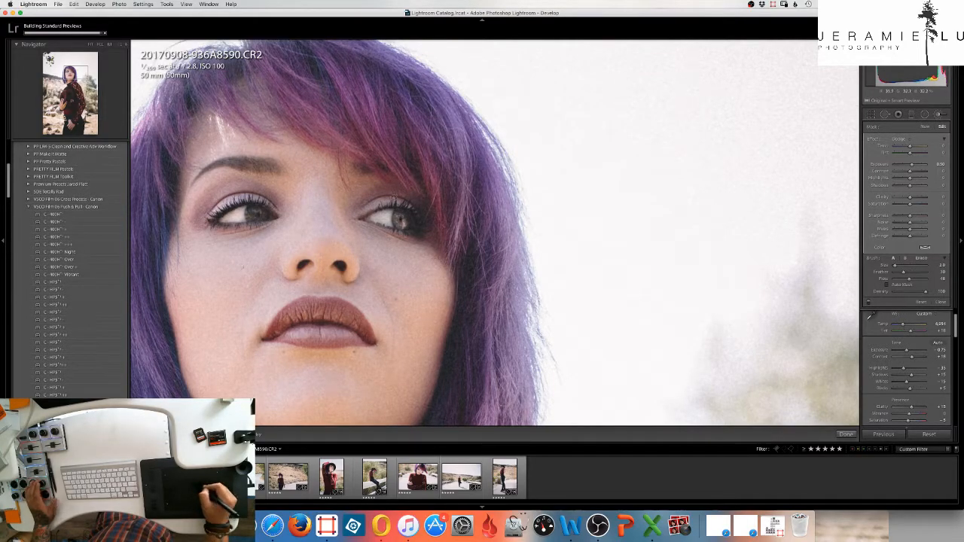
key("z")
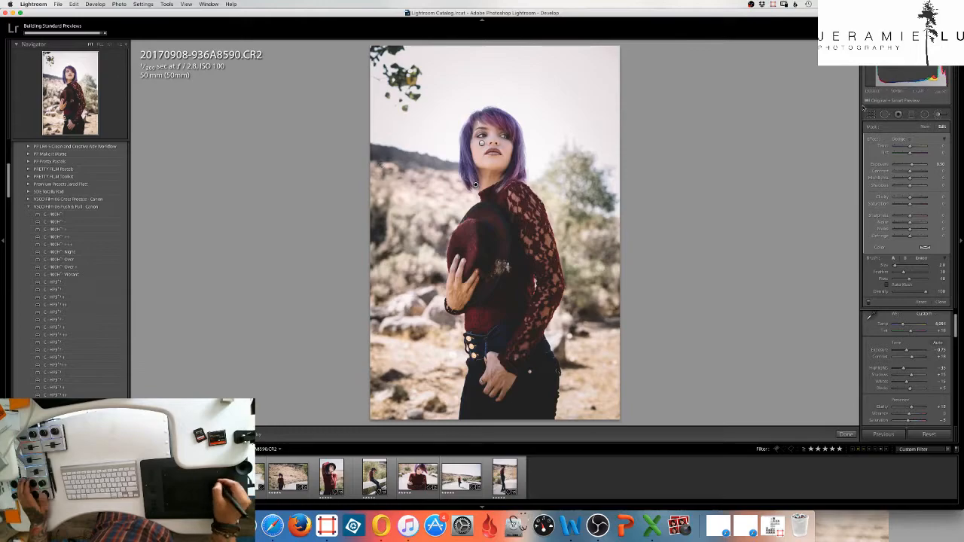
Add a new Burn brush adjustment with exposure -0.50 and darken the outer edge of the hair beside the face.
left_click(924, 127)
left_click(896, 139)
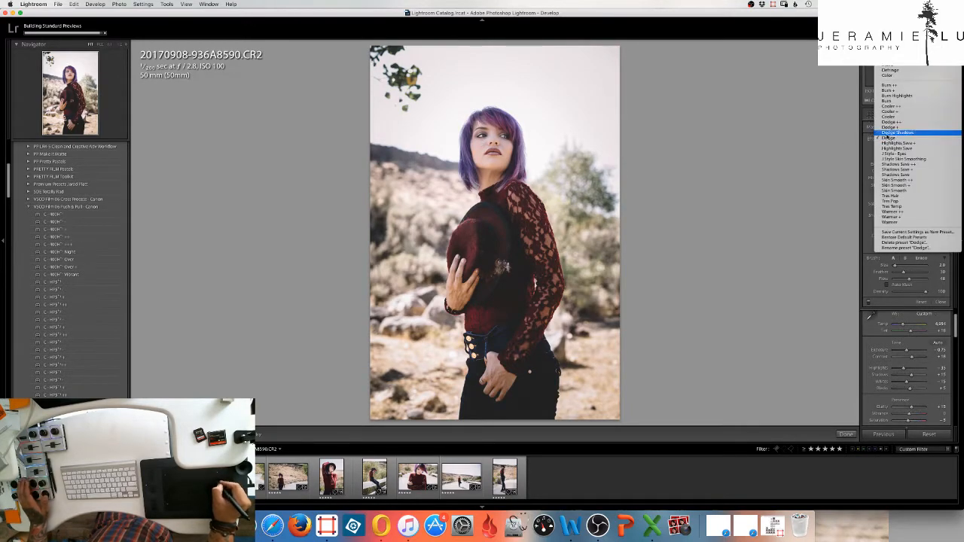
left_click(871, 103)
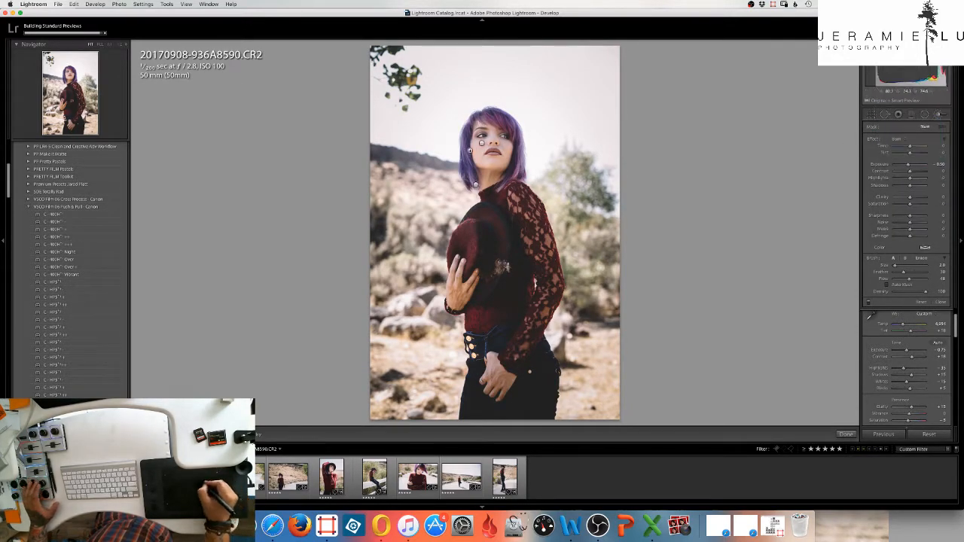
left_click_drag(463, 166, 469, 144)
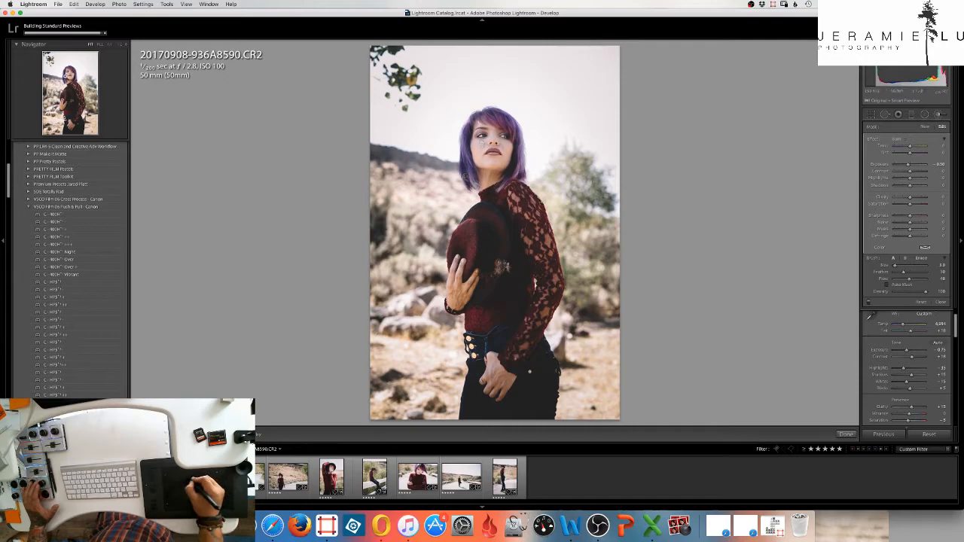
Burn the eyelid and eyebrow areas with repeated brush strokes, and close the Adjustment Brush.
key("z")
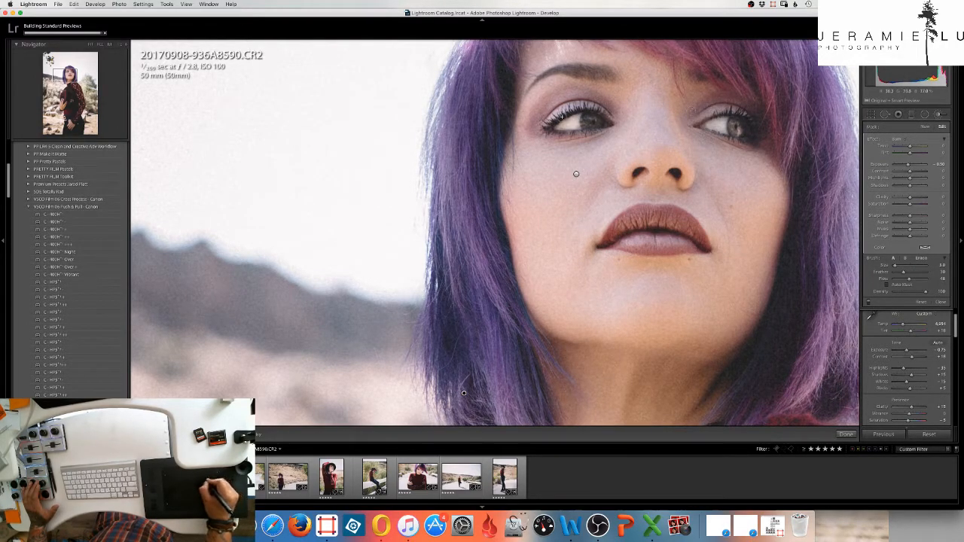
left_click_drag(545, 123, 608, 111)
mouse_move(527, 124)
left_mouse_down()
mouse_move(561, 136)
mouse_move(609, 126)
left_mouse_up()
mouse_move(535, 131)
left_mouse_down()
mouse_move(541, 112)
mouse_move(562, 100)
mouse_move(603, 106)
left_mouse_up()
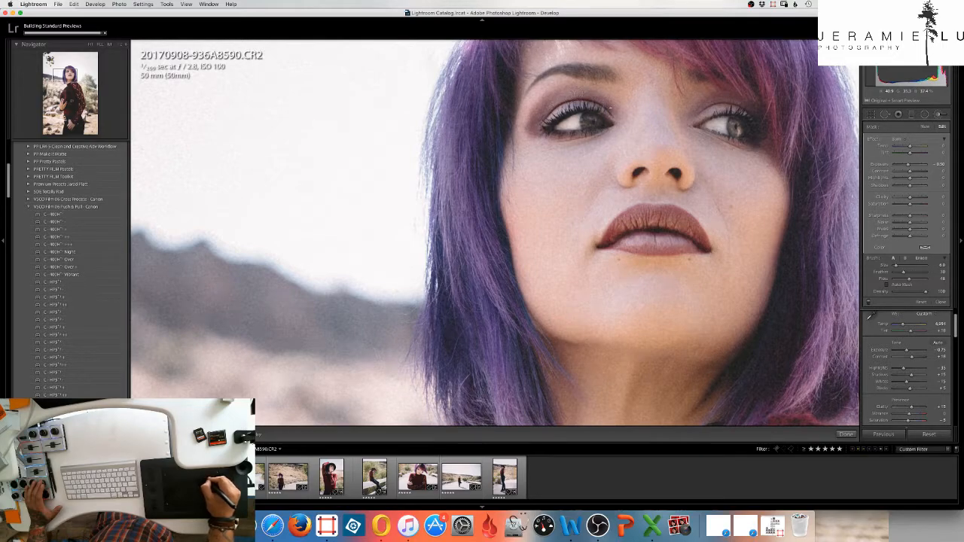
left_click_drag(606, 69, 527, 84)
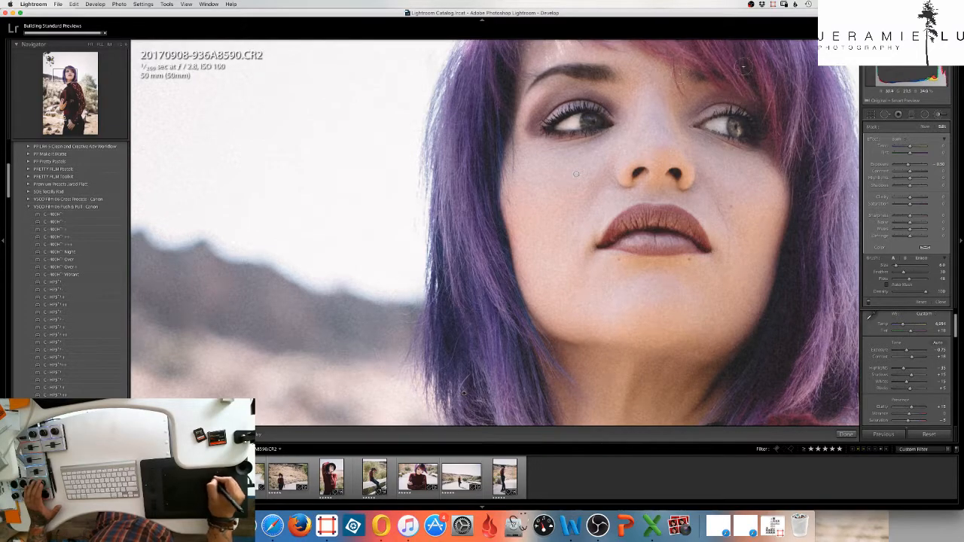
key("z")
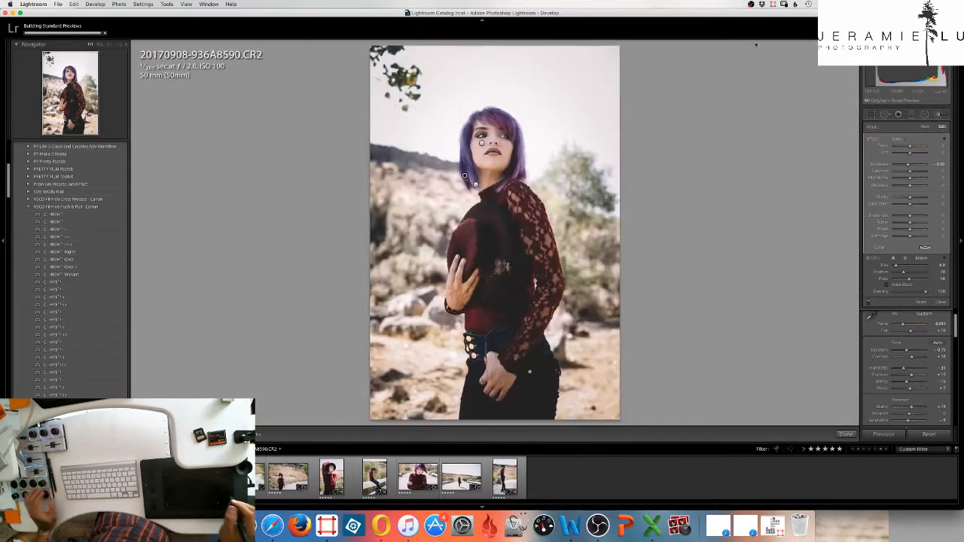
key("k")
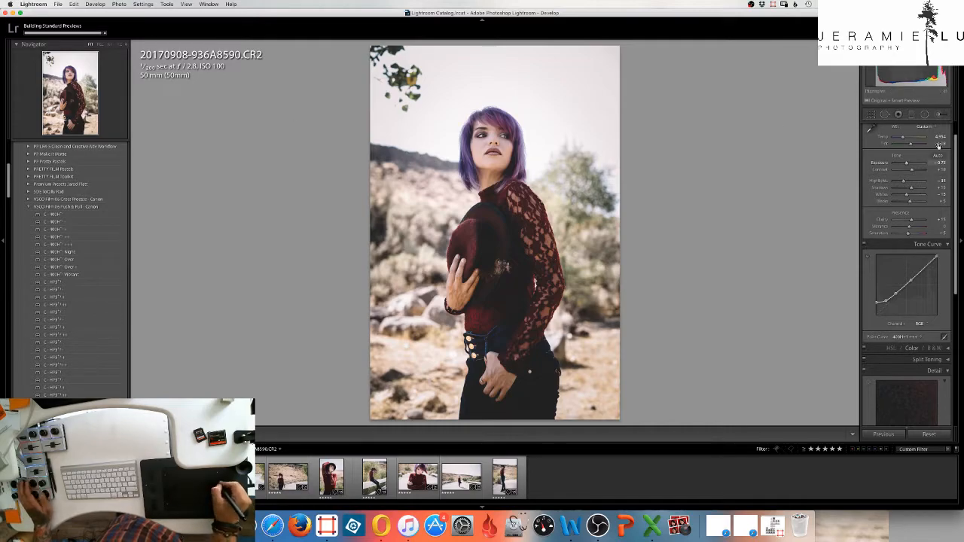
Reopen the Adjustment Brush, check the mask overlays of the existing adjustments and select the Burn adjustment on the hair.
left_click(939, 116)
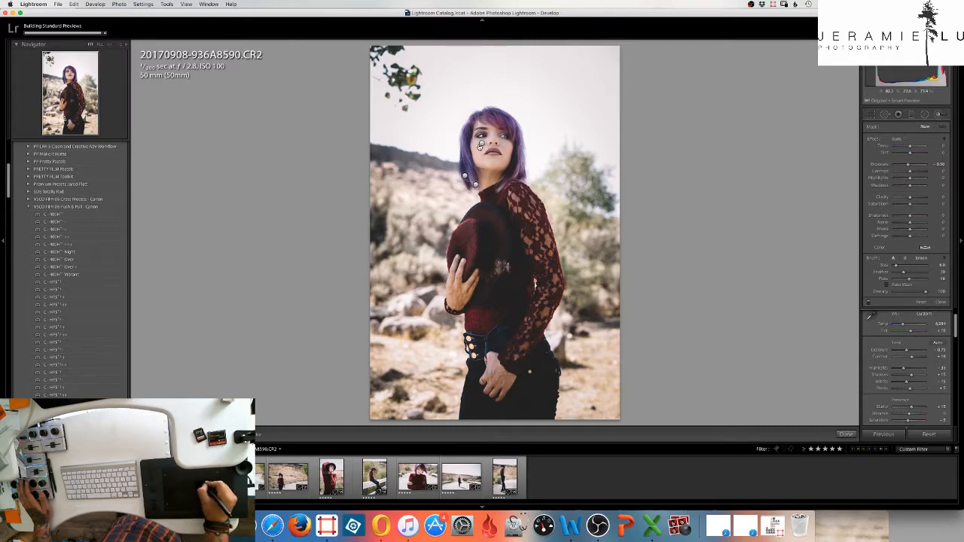
mouse_move(481, 145)
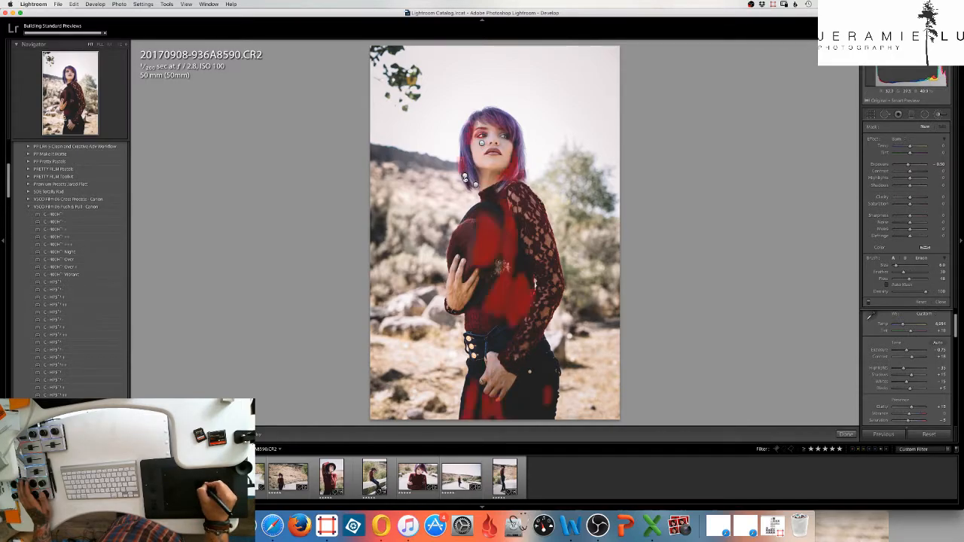
left_click(465, 178)
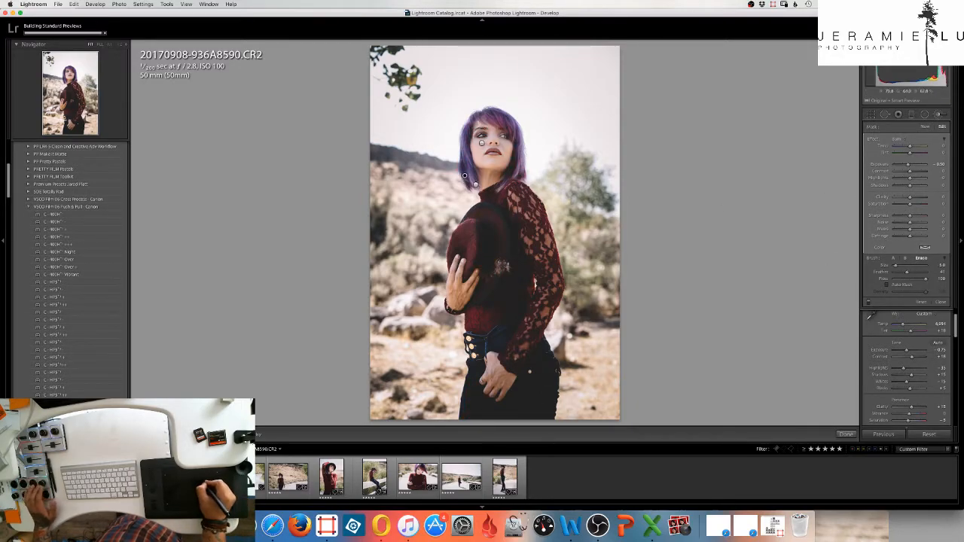
Examine the burned areas around the eyes and hair up close, and close the Adjustment Brush.
key("z")
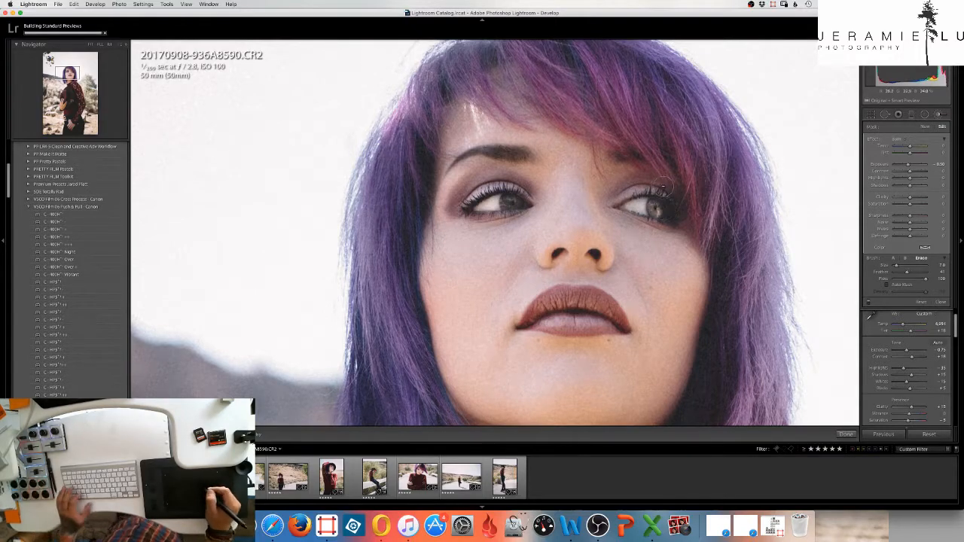
key("z")
key("z")
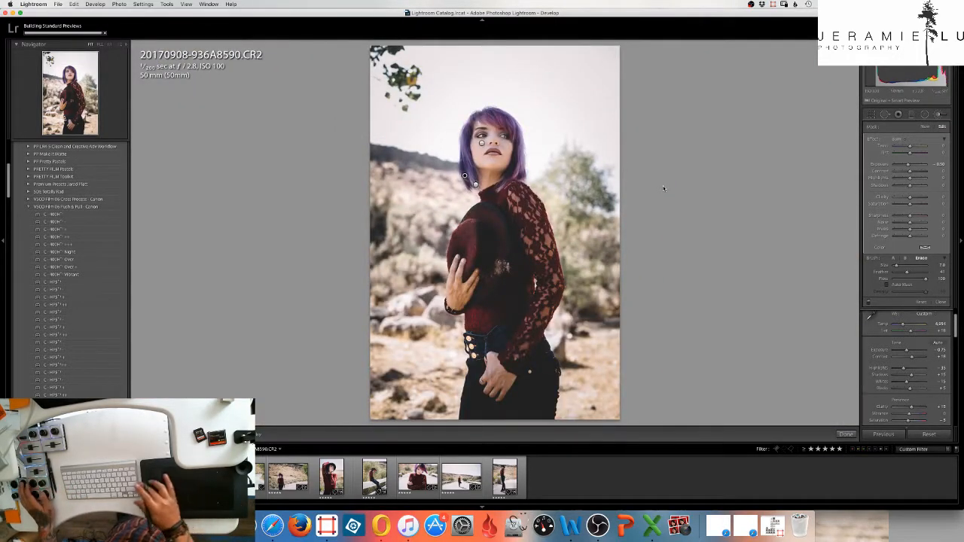
key("k")
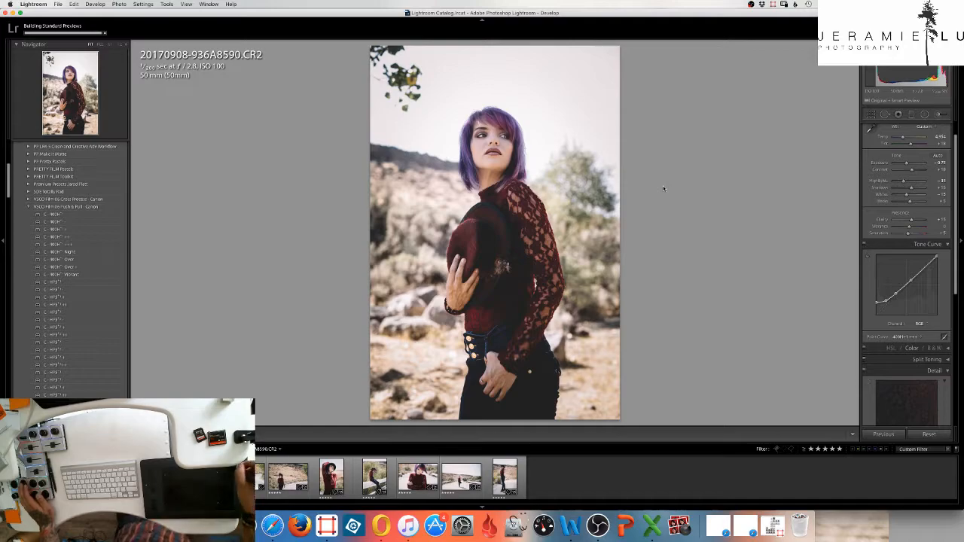